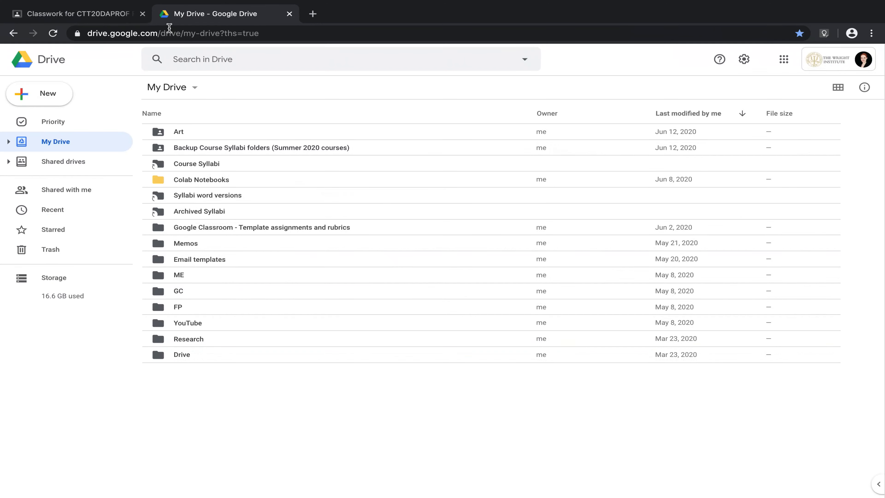
# - Create a new Google Docs document from the APA Report template in the general template gallery
pyautogui.click(44, 90)
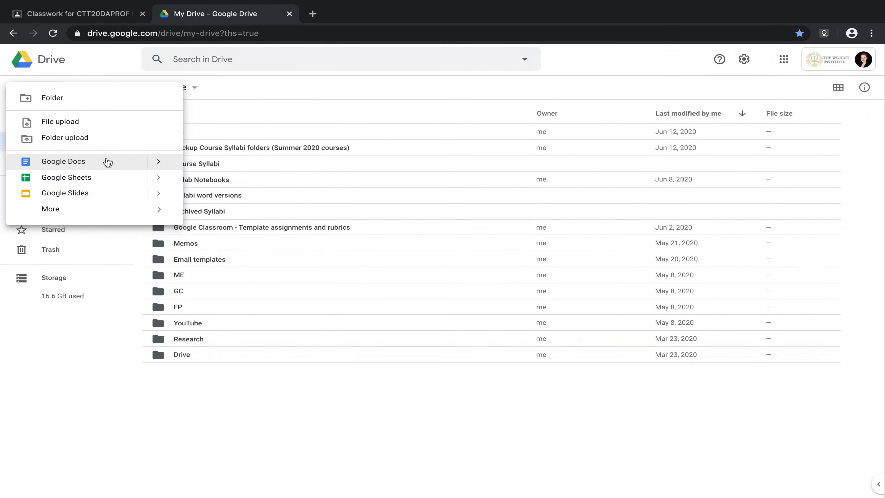
pyautogui.moveTo(160, 164)
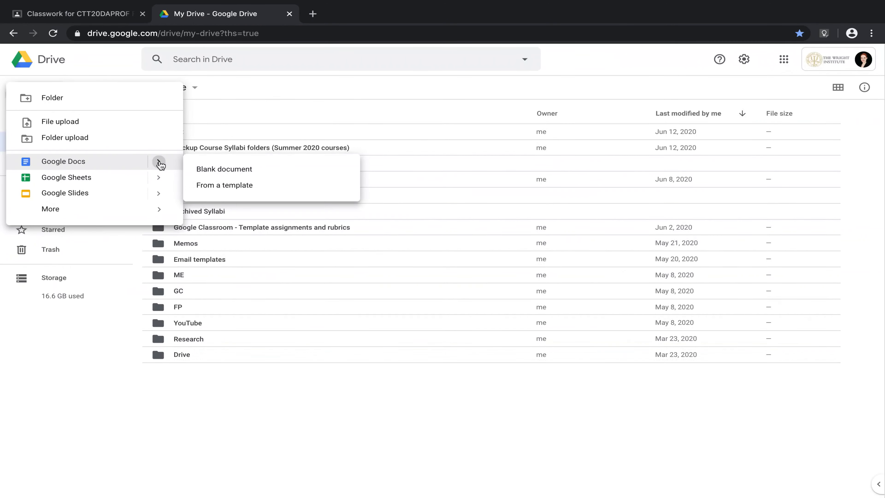
pyautogui.click(209, 185)
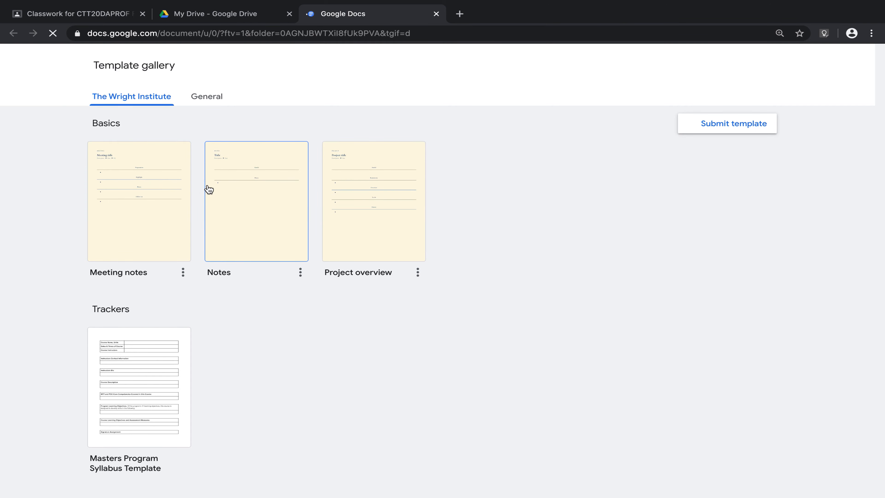
pyautogui.click(215, 99)
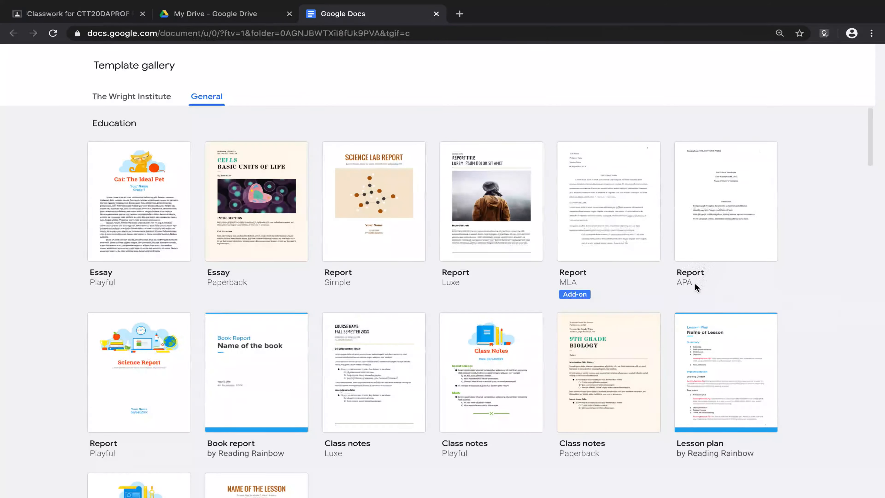
pyautogui.click(717, 228)
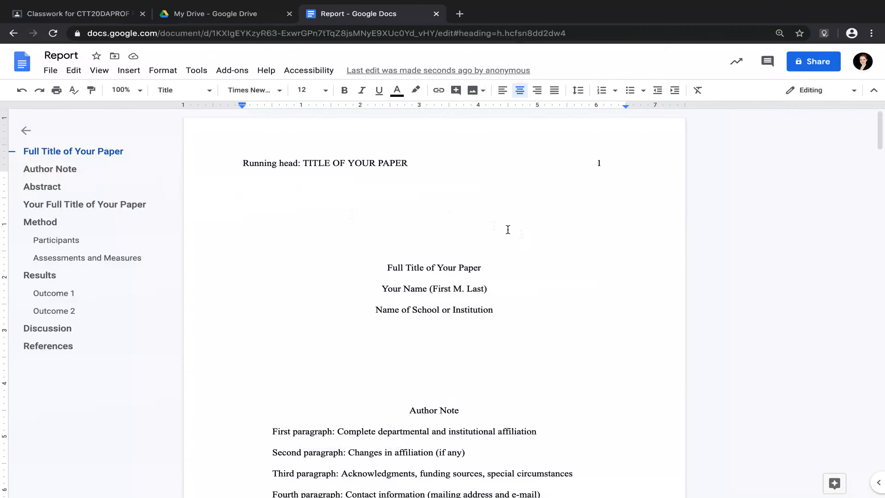
# - Look through the pages of the APA report template and return to its title page
pyautogui.scroll(-6, 537, 240)
pyautogui.scroll(-10, 538, 240)
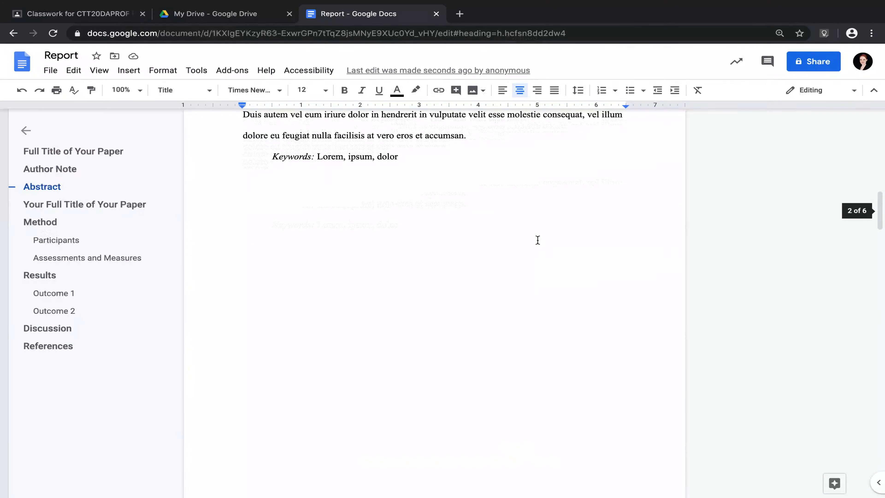
pyautogui.scroll(-10, 538, 240)
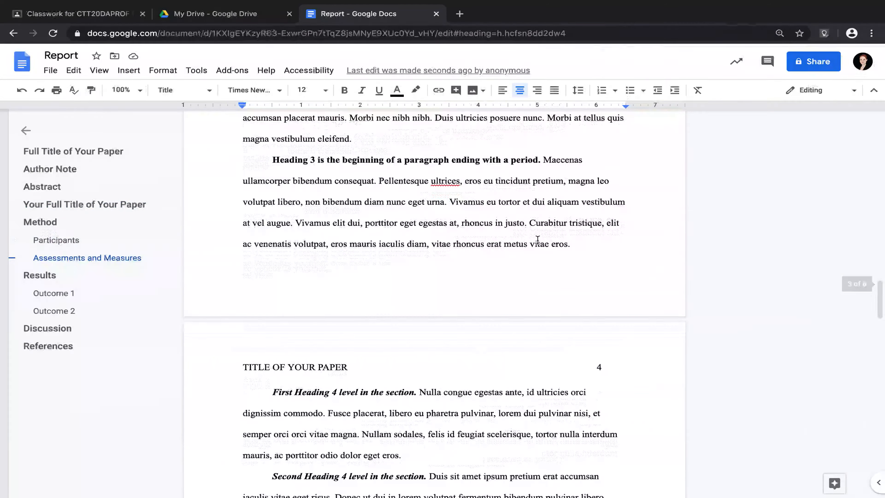
pyautogui.scroll(-1, 538, 240)
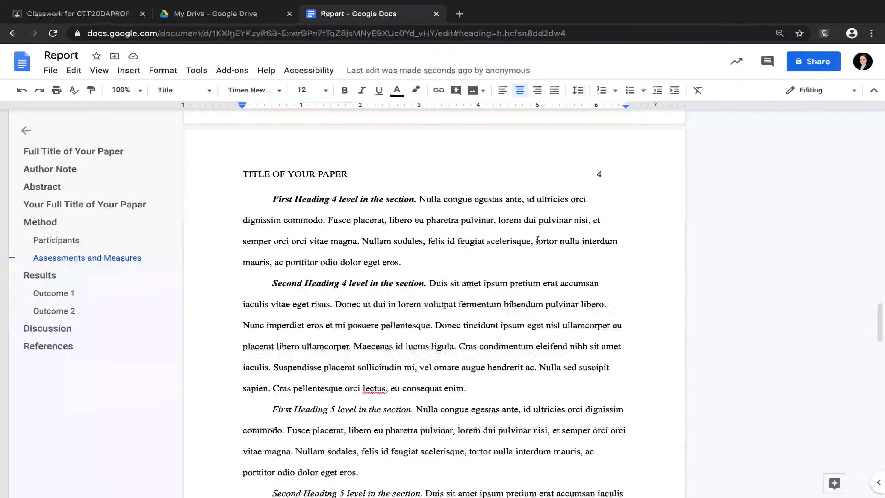
pyautogui.scroll(9, 537, 240)
pyautogui.scroll(20, 538, 240)
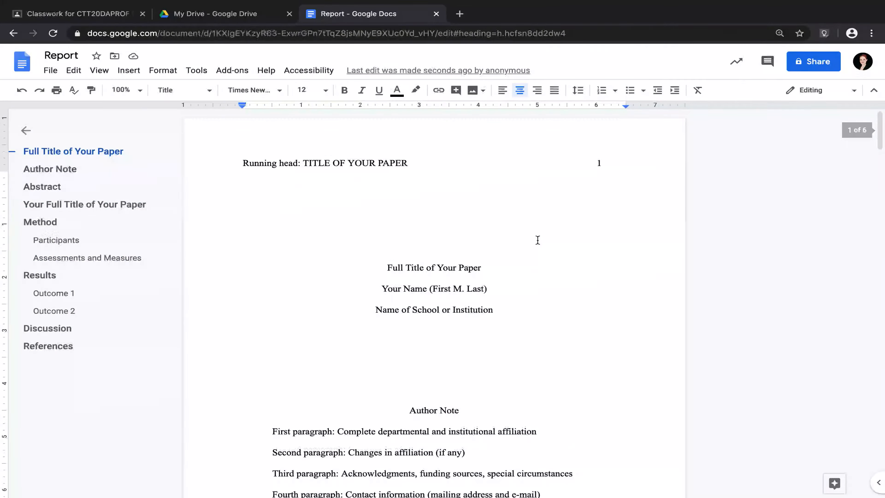
# - Rename the document as "Research paper" and check for it in My Drive
pyautogui.click(67, 54)
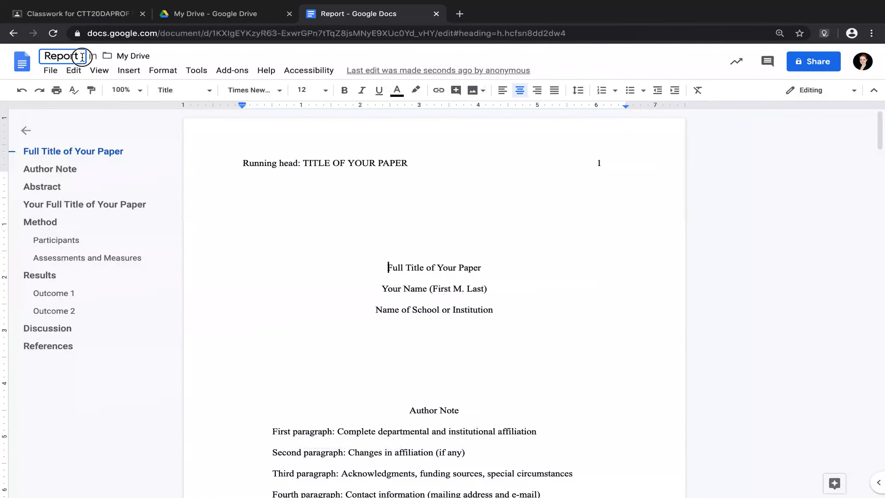
pyautogui.write('Resea')
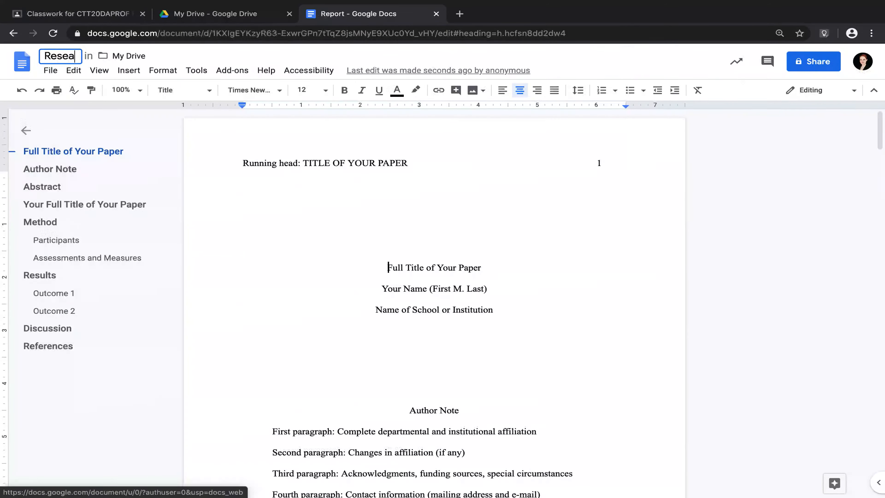
pyautogui.write('rch paper')
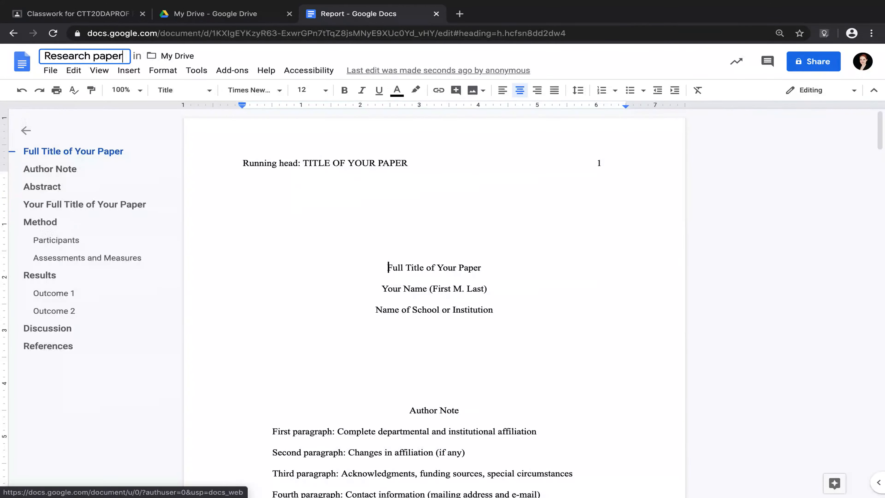
pyautogui.press('Return')
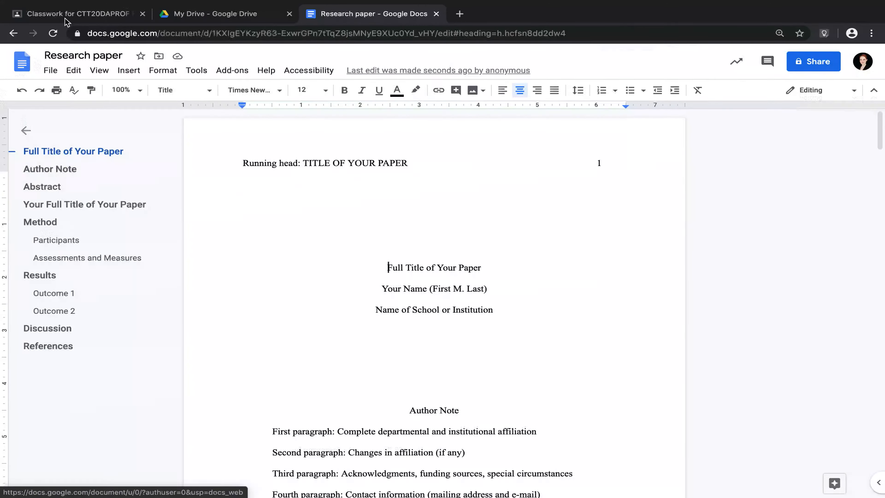
pyautogui.click(254, 17)
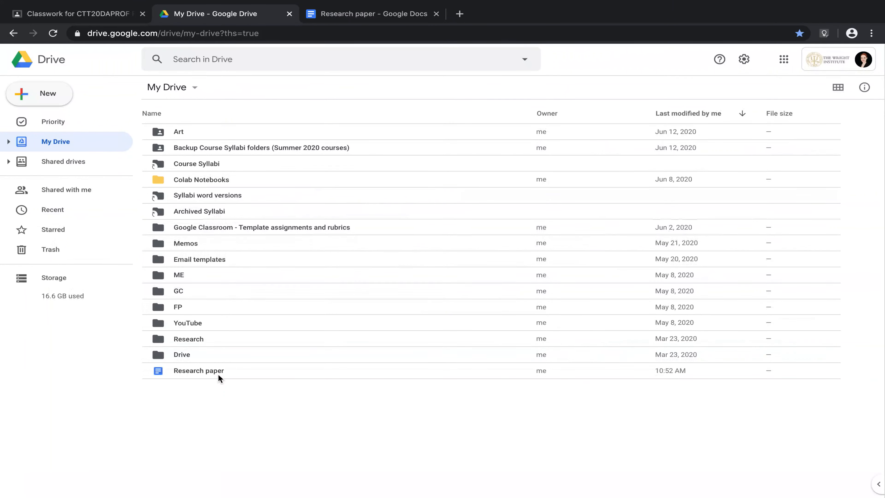
# - Switch to the class's Classwork page in Google Classroom and create an assignment titled "Research paper"
pyautogui.click(92, 13)
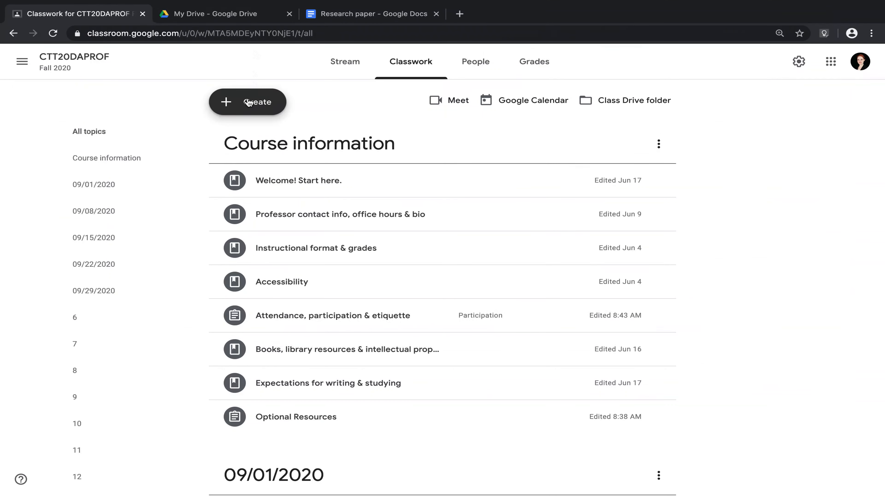
pyautogui.click(248, 102)
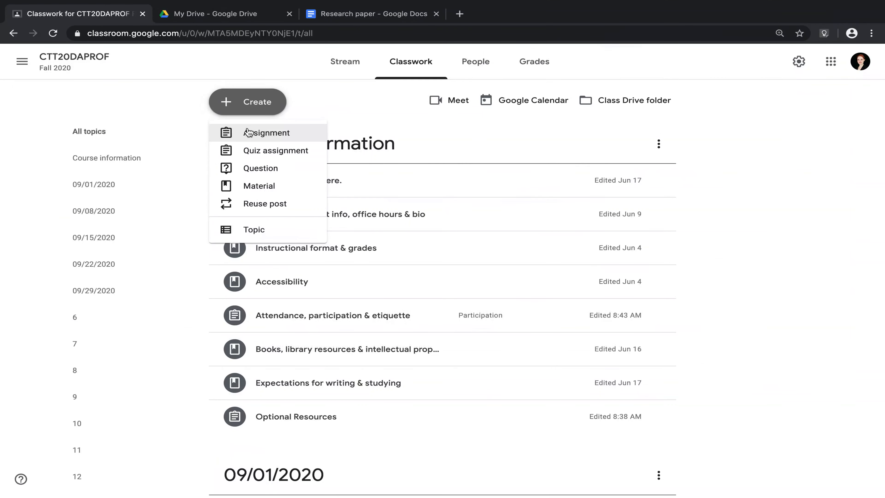
pyautogui.click(248, 132)
pyautogui.write('Research ')
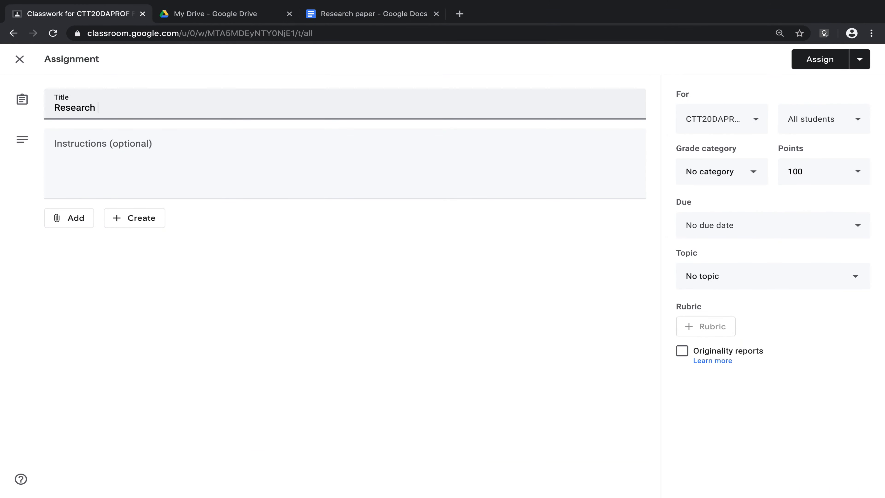
pyautogui.write('paper')
# - Enter the assignment instructions "Use the attached template to write your research paper."
pyautogui.click(189, 162)
pyautogui.write('Use th')
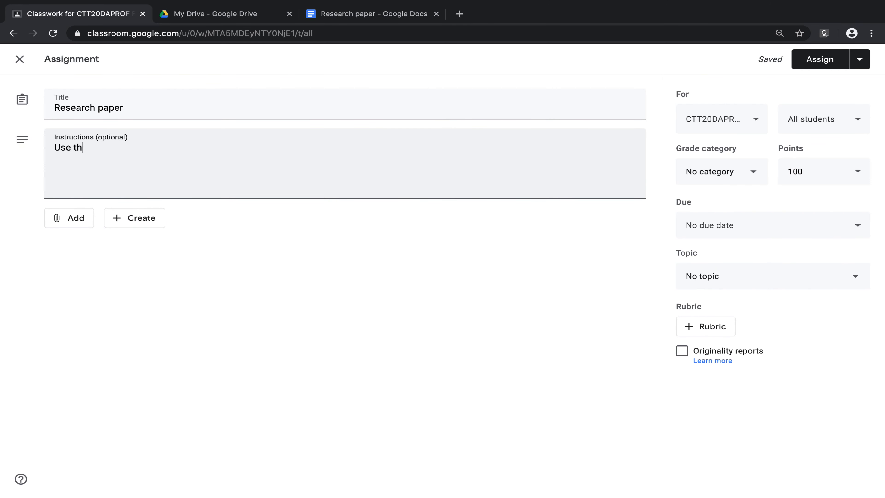
pyautogui.write('e attached tempalte')
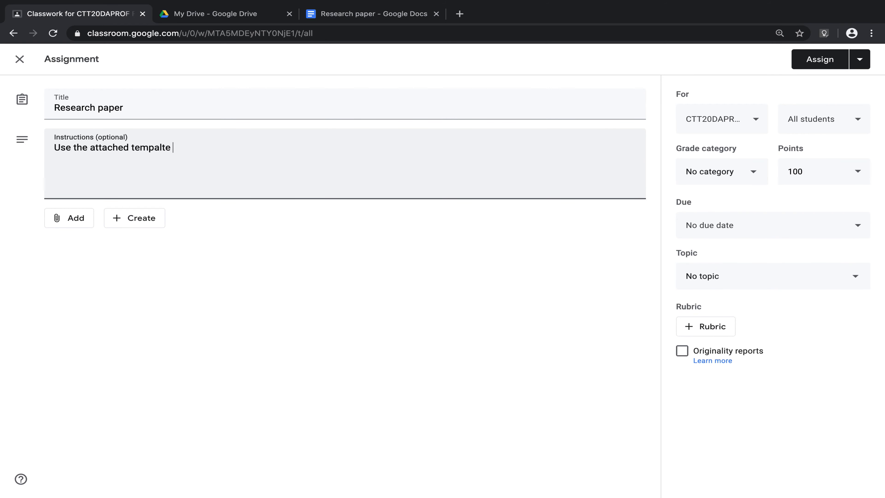
pyautogui.press('BackSpace')
pyautogui.press('BackSpace')
pyautogui.press('BackSpace')
pyautogui.press('BackSpace')
pyautogui.press('BackSpace')
pyautogui.write('late to write your research pepr')
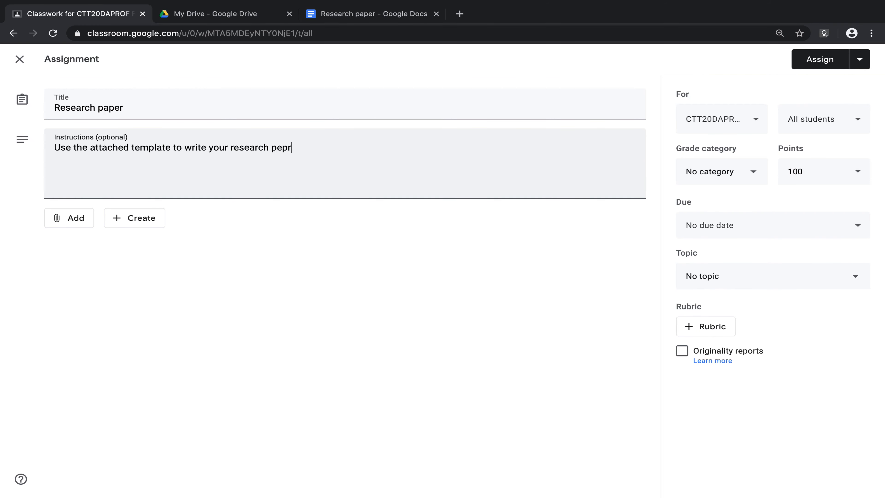
pyautogui.press('BackSpace')
pyautogui.press('BackSpace')
pyautogui.write('aper')
# - Attach the Research paper document from My Drive to the assignment, with the option to make a copy for each student
pyautogui.click(68, 218)
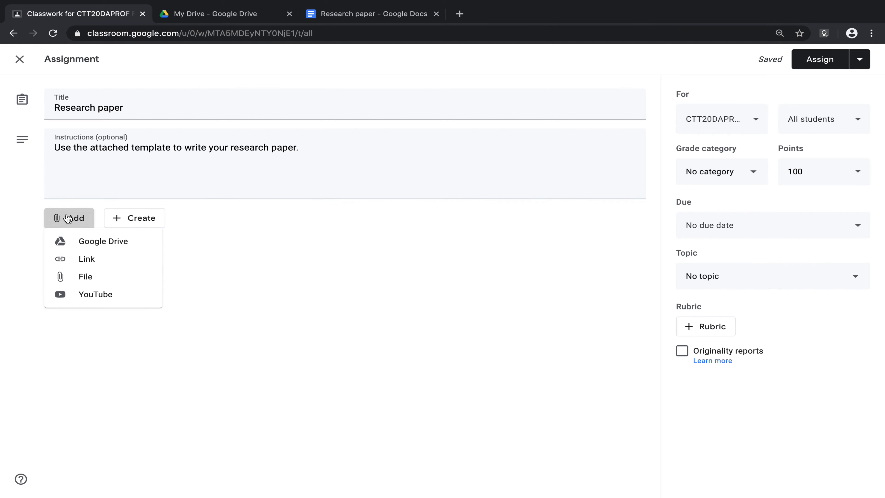
pyautogui.click(97, 244)
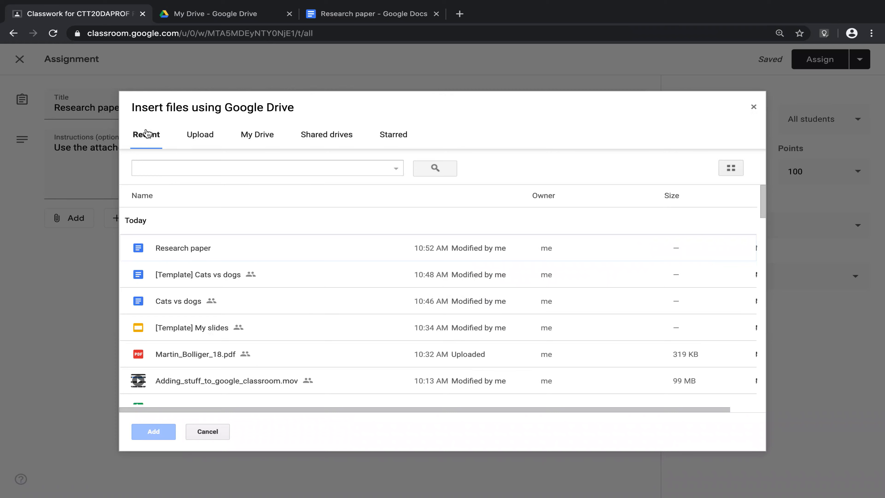
pyautogui.click(255, 136)
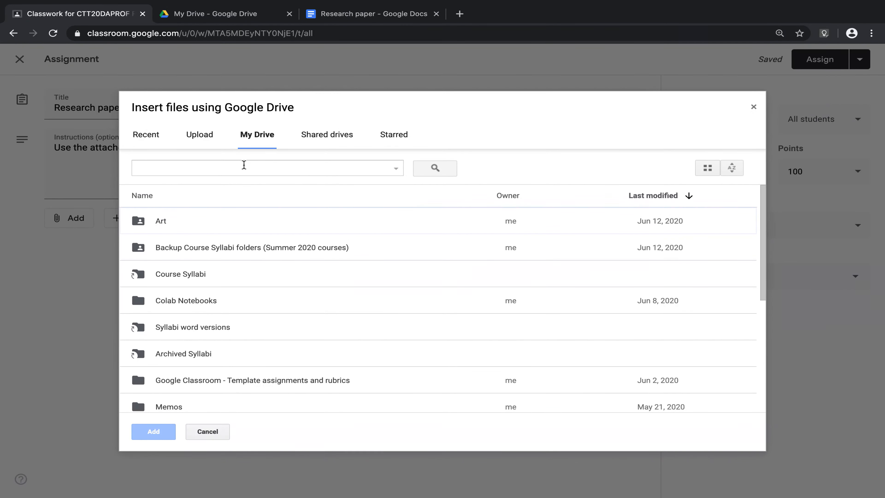
pyautogui.click(244, 164)
pyautogui.write('re')
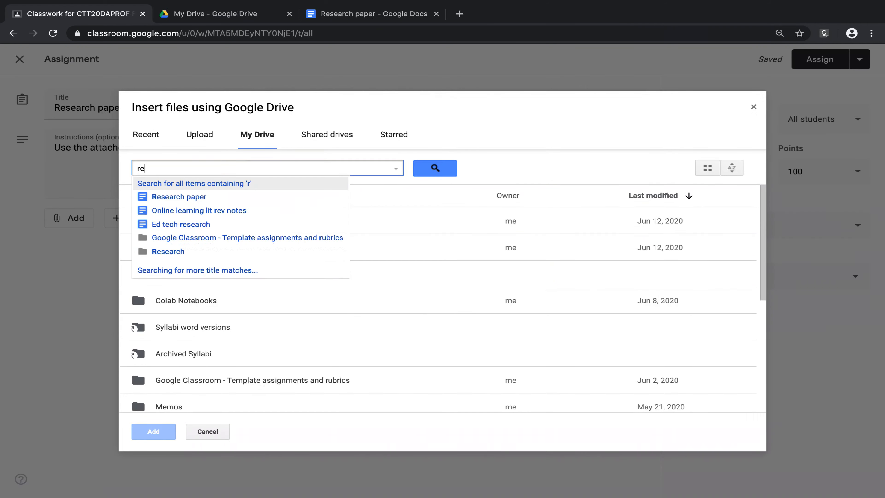
pyautogui.write('search paper')
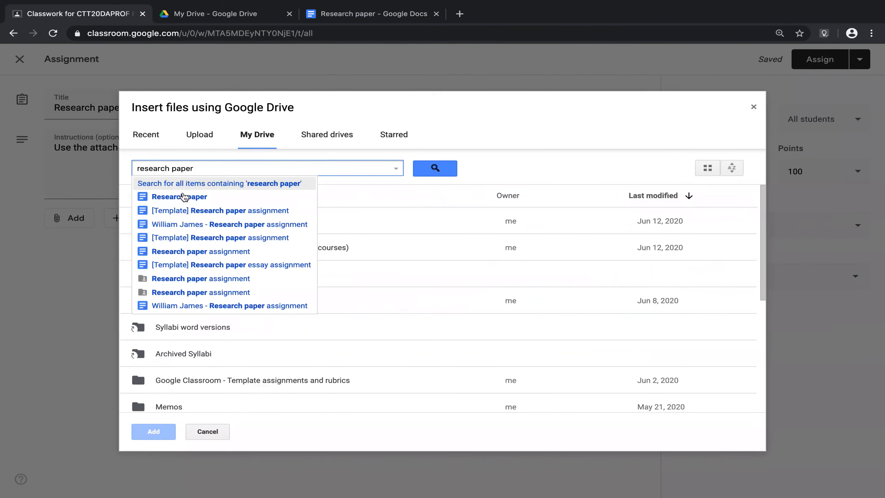
pyautogui.click(437, 168)
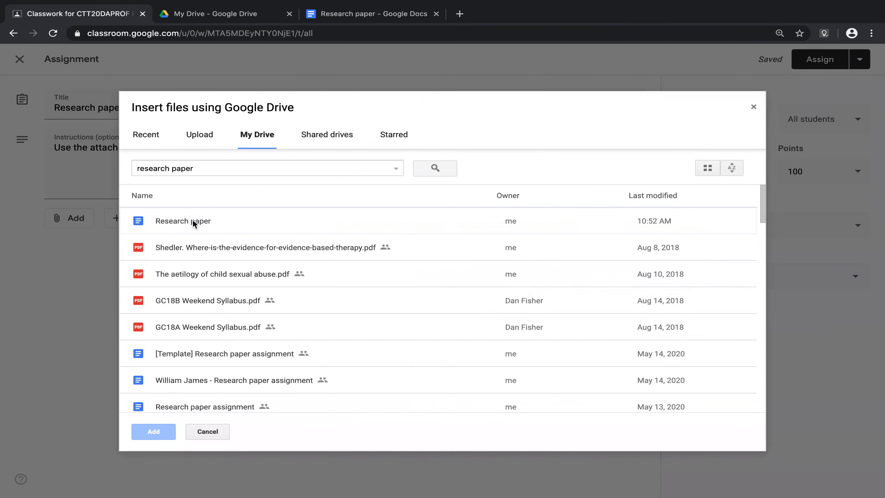
pyautogui.click(194, 222)
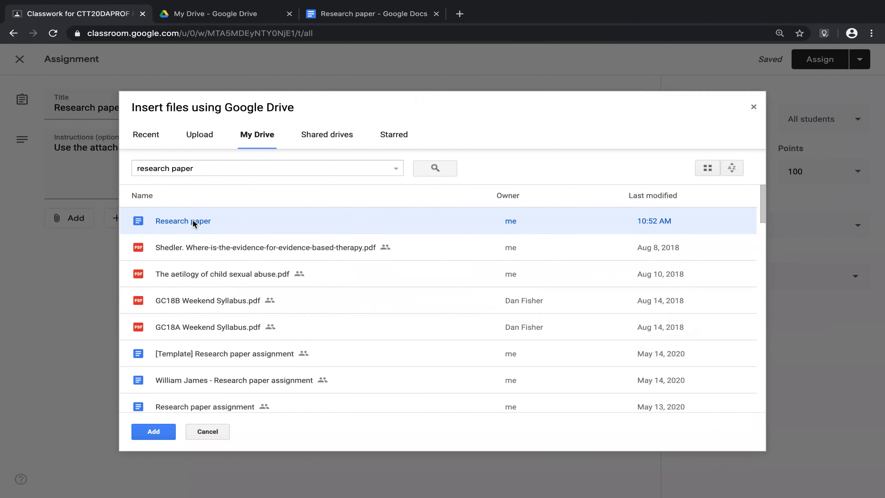
pyautogui.click(158, 431)
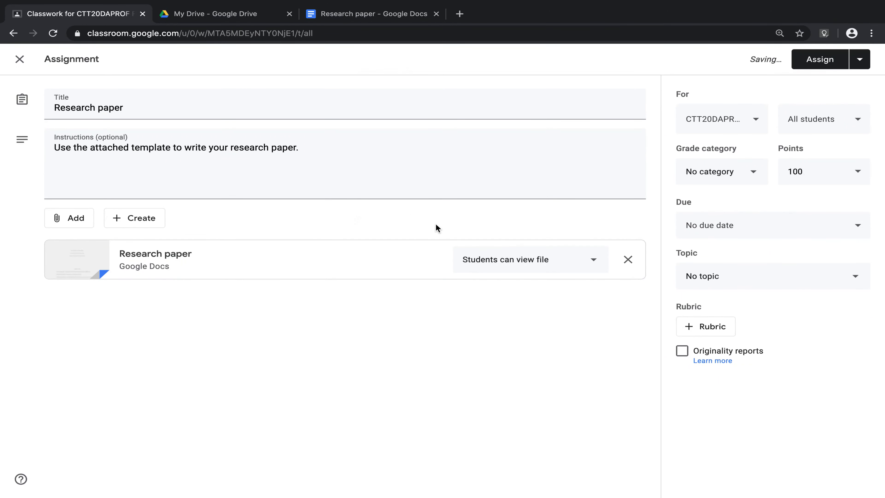
pyautogui.click(493, 263)
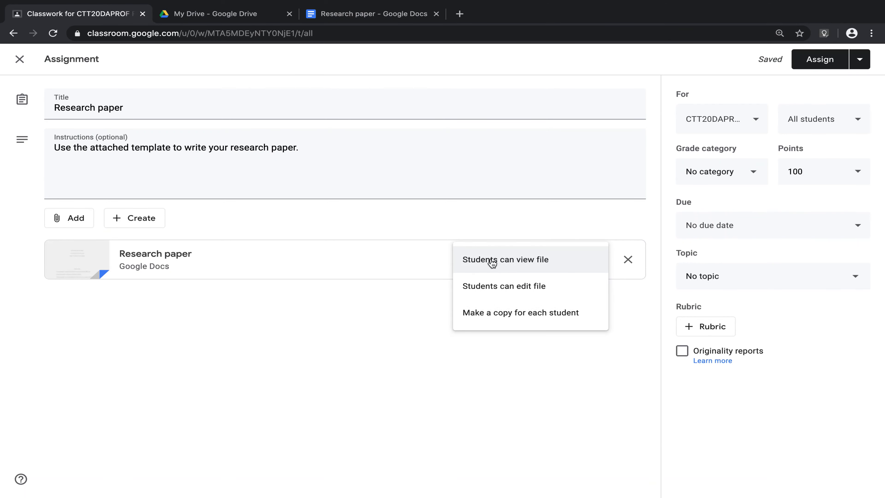
pyautogui.click(494, 314)
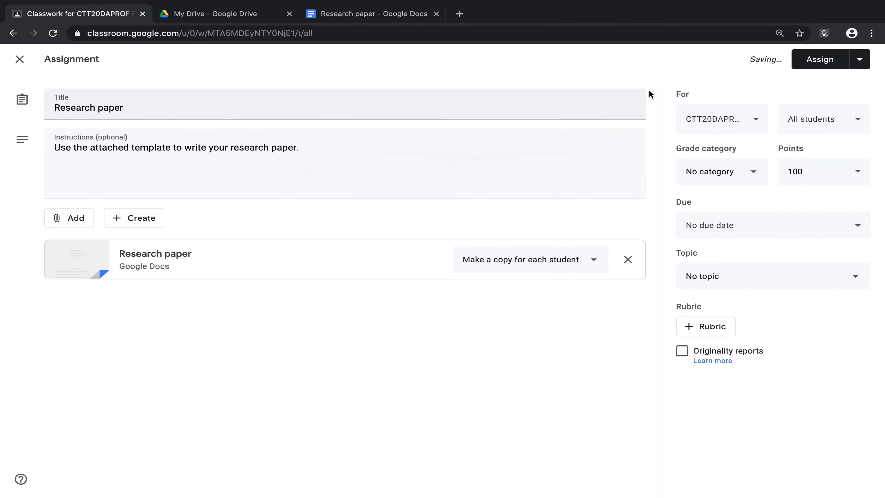
# - Set the assignment's grade category to Reflection paper and its due date to July 30, 2020
pyautogui.click(716, 172)
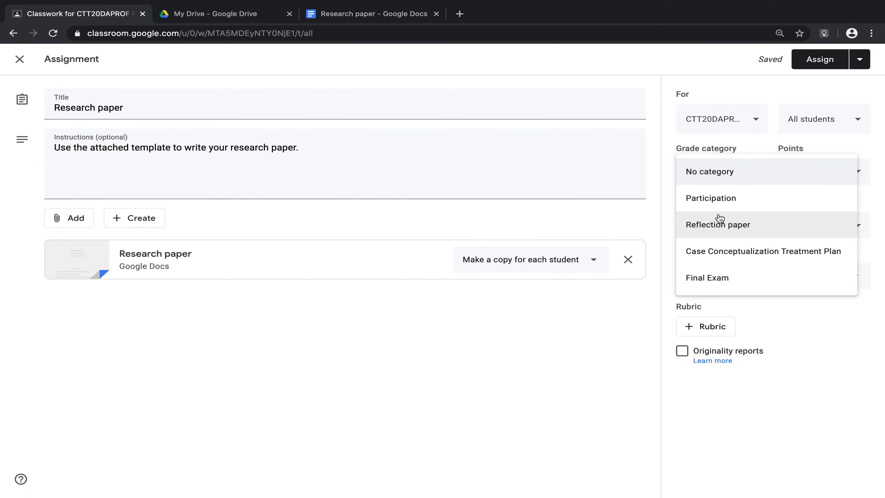
pyautogui.click(720, 223)
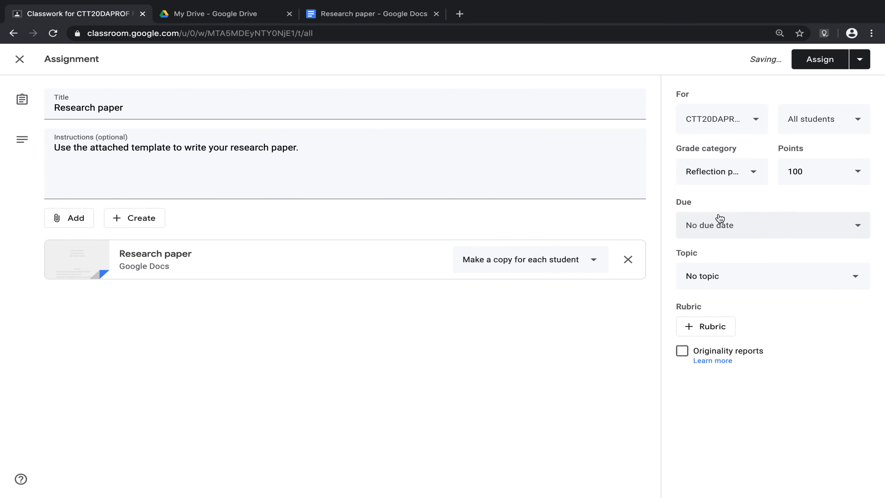
pyautogui.click(720, 218)
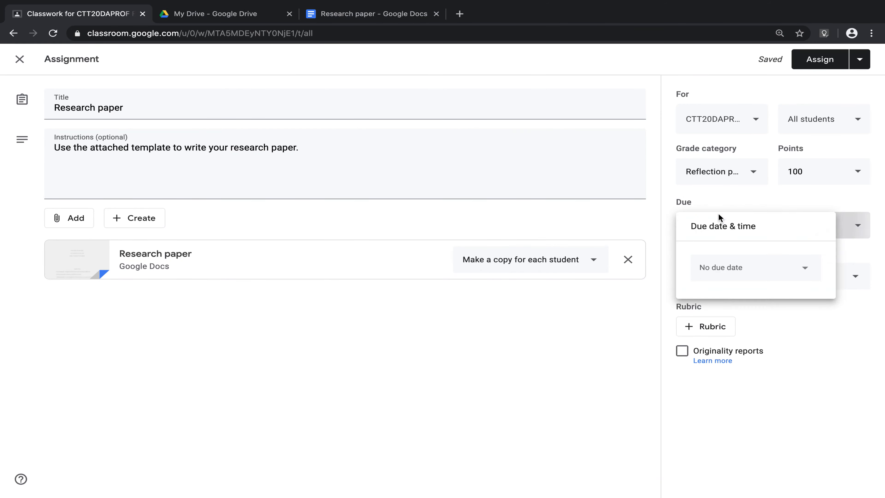
pyautogui.click(726, 270)
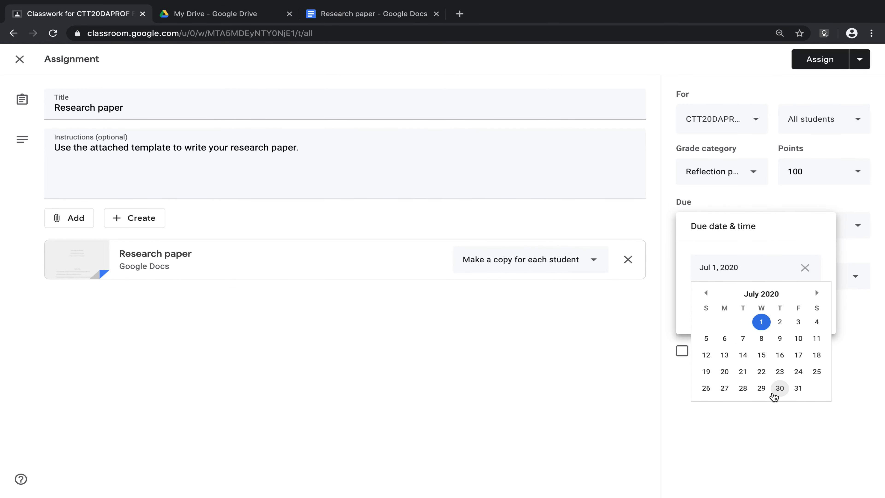
pyautogui.click(780, 388)
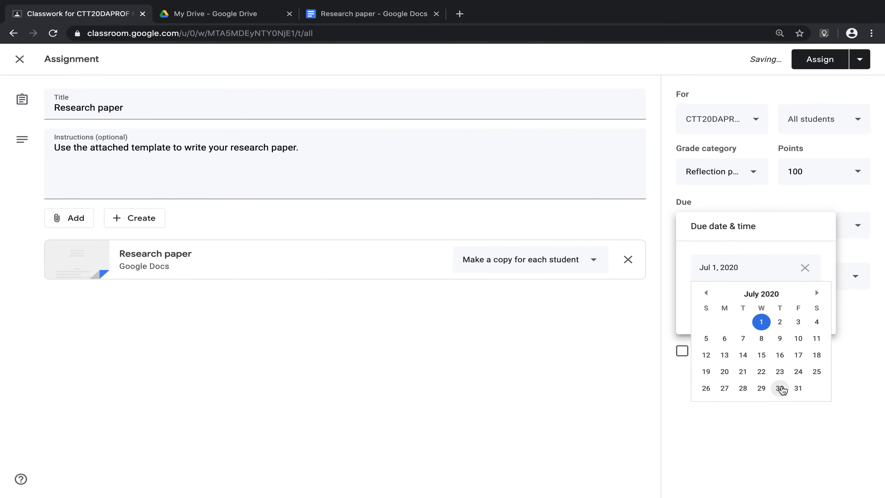
# - Close the due date settings and file the assignment under the topic 09/01/2020
pyautogui.click(857, 250)
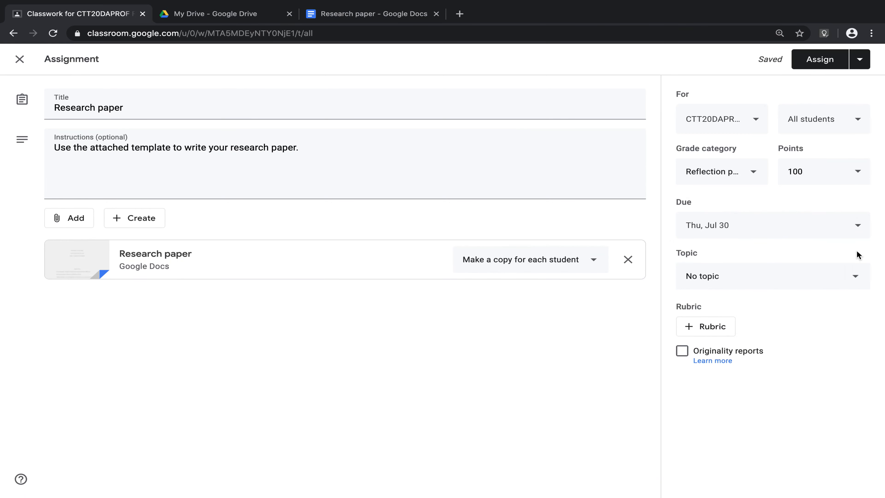
pyautogui.click(736, 279)
pyautogui.click(735, 149)
# - Reuse the existing "Cats vs dogs" rubric from the CTT20DAPROF class for the Research paper assignment
pyautogui.click(710, 329)
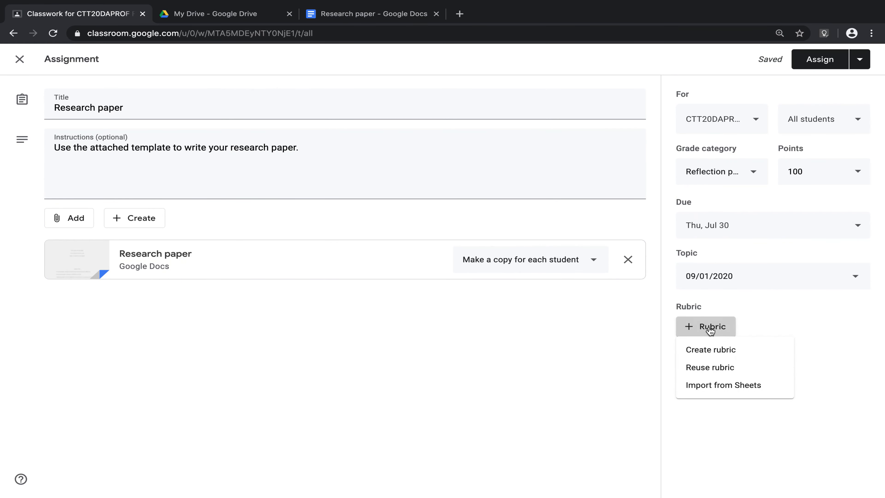
pyautogui.click(711, 368)
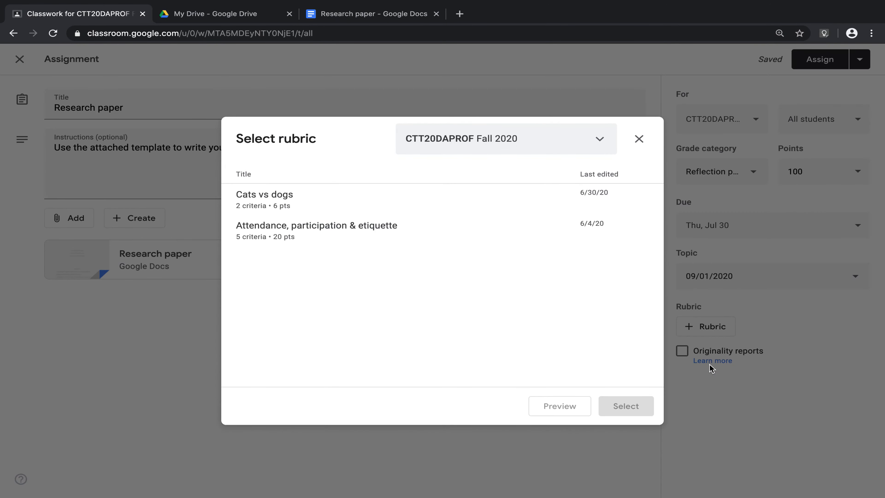
pyautogui.click(284, 203)
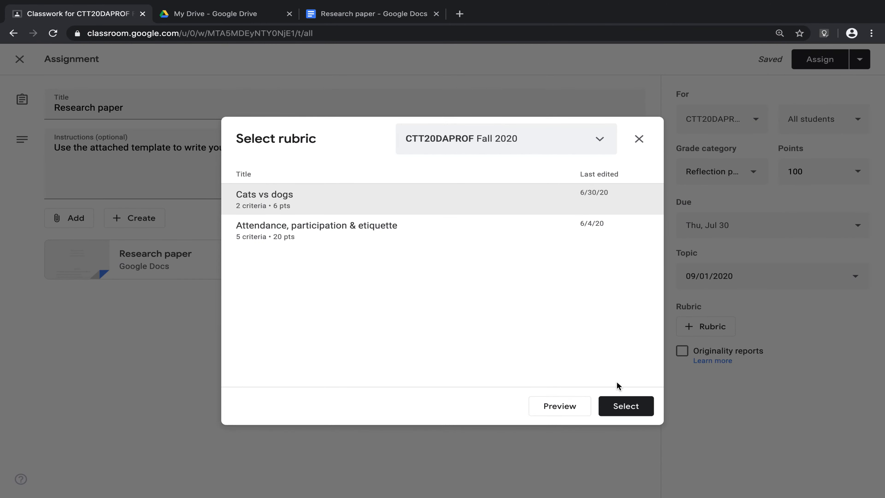
pyautogui.click(618, 408)
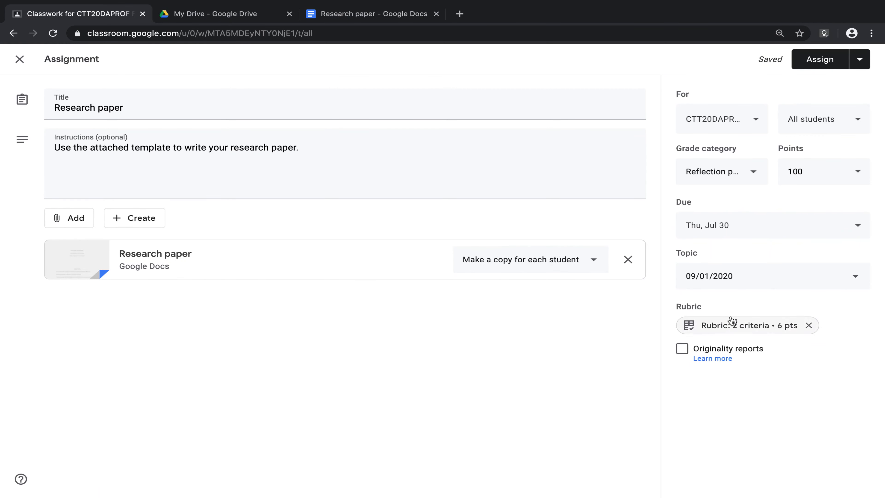
# - Review the attached rubric's criteria, open it in edit mode, and return to the assignment without changing it
pyautogui.click(735, 325)
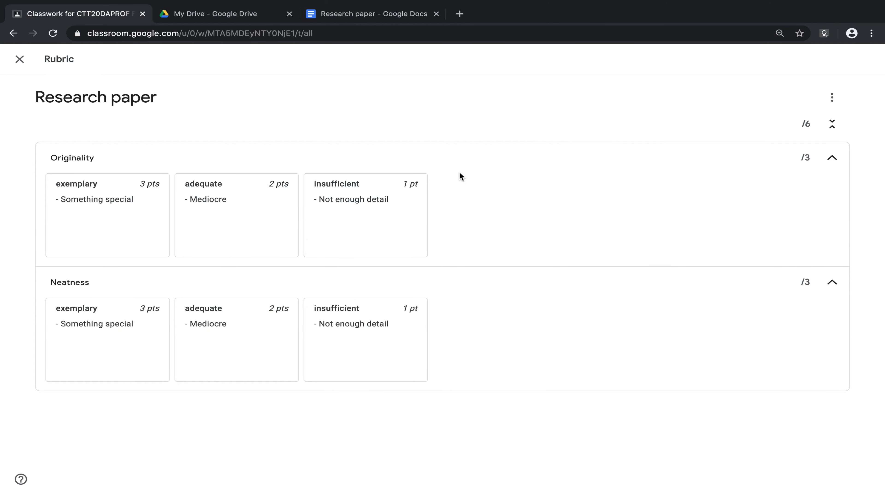
pyautogui.click(832, 96)
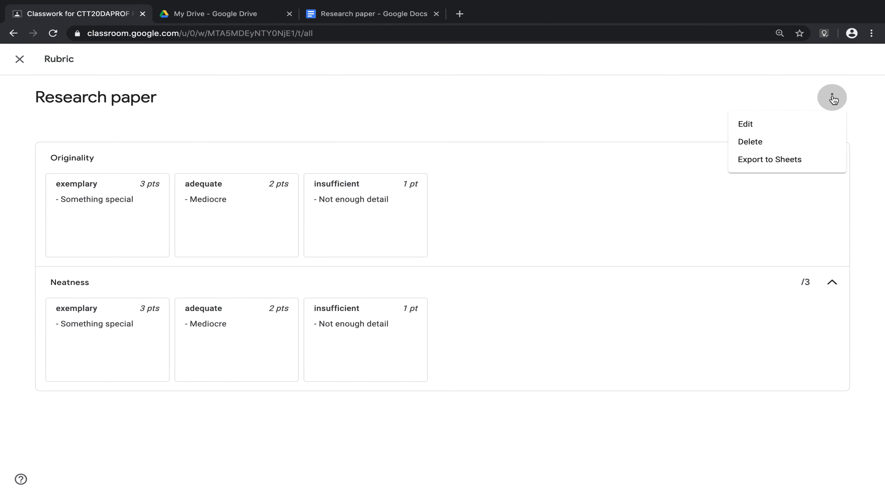
pyautogui.click(743, 123)
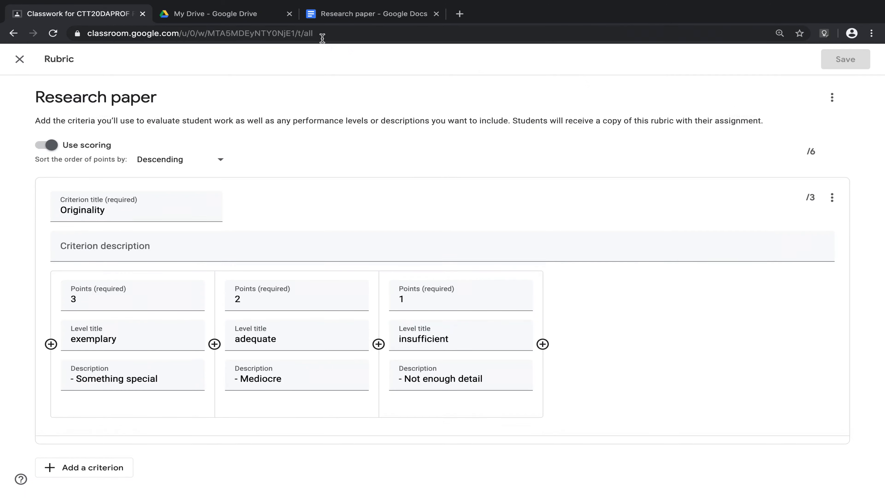
pyautogui.click(19, 59)
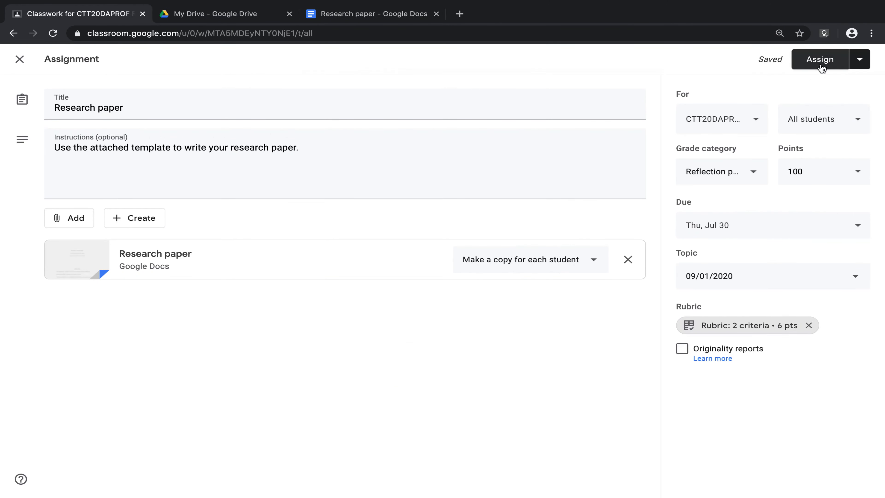
# - Assign the Research paper to all students and expand its entry under the 09/01/2020 topic
pyautogui.click(821, 65)
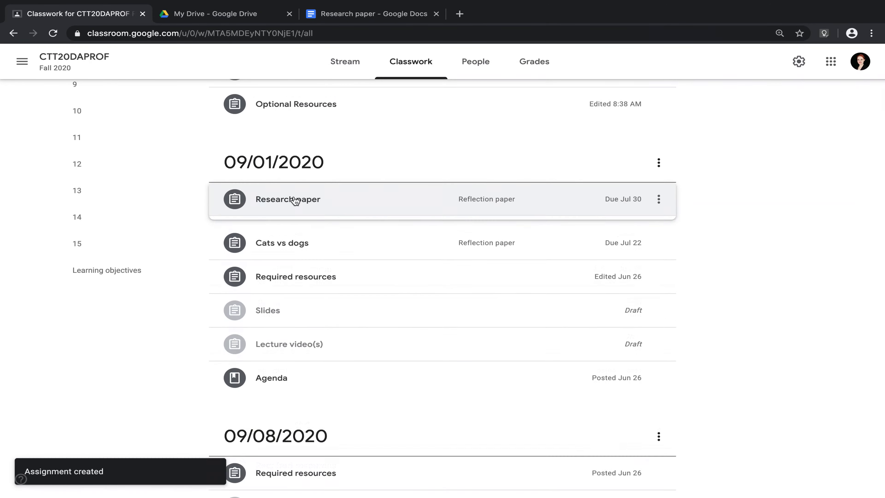
pyautogui.click(296, 201)
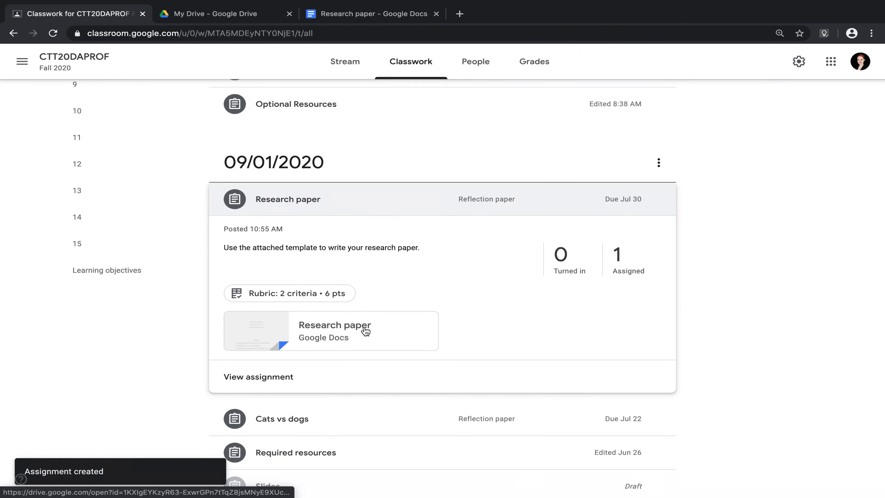